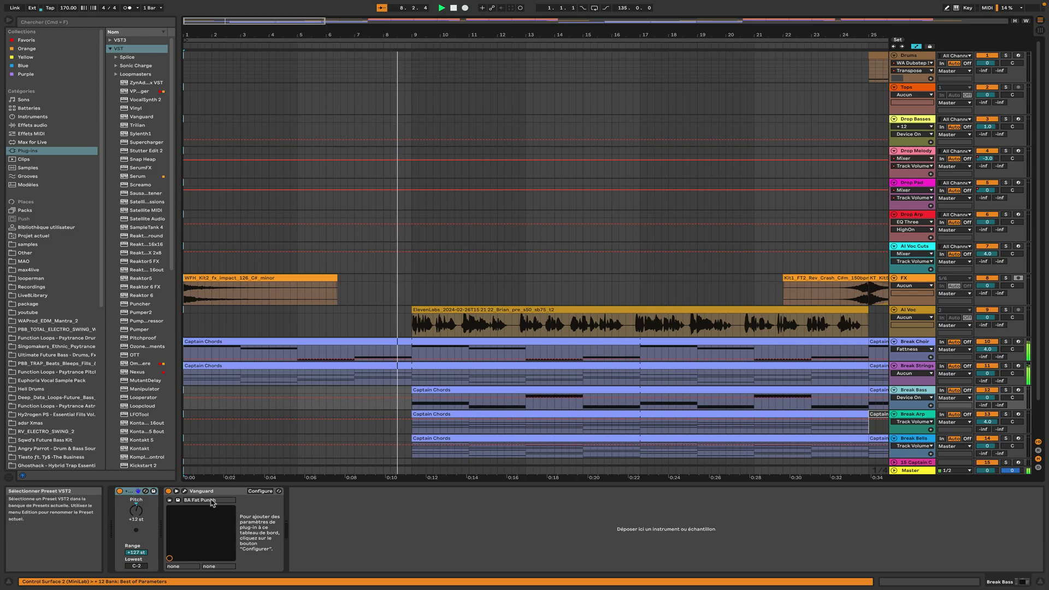
Show and hide the Vanguard interface on the Break Bass track, and do the same for Omnisphere on Break Arp
left_click(184, 492)
left_click(185, 492)
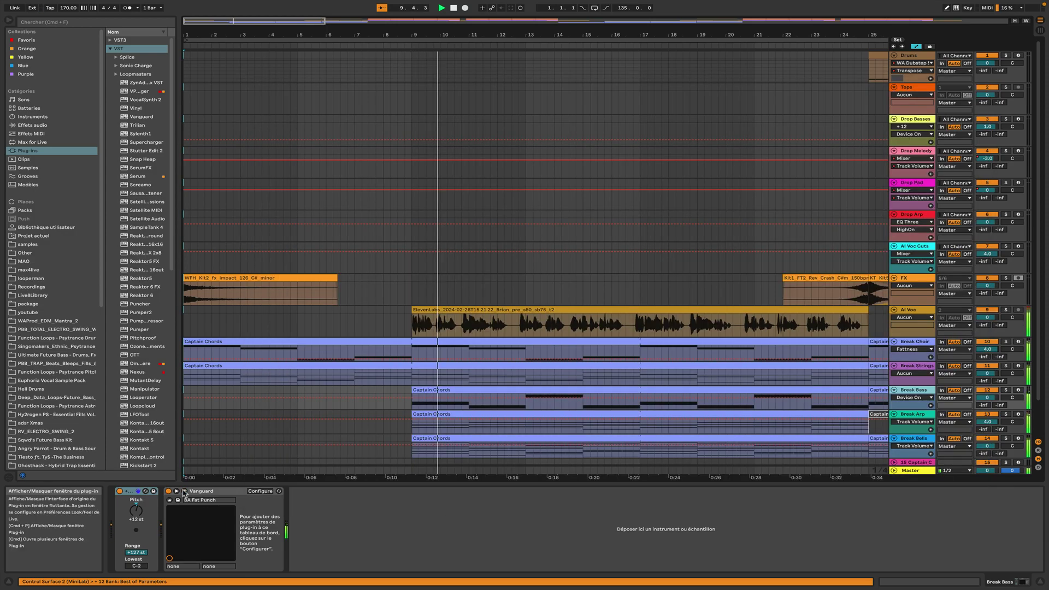
left_click(907, 414)
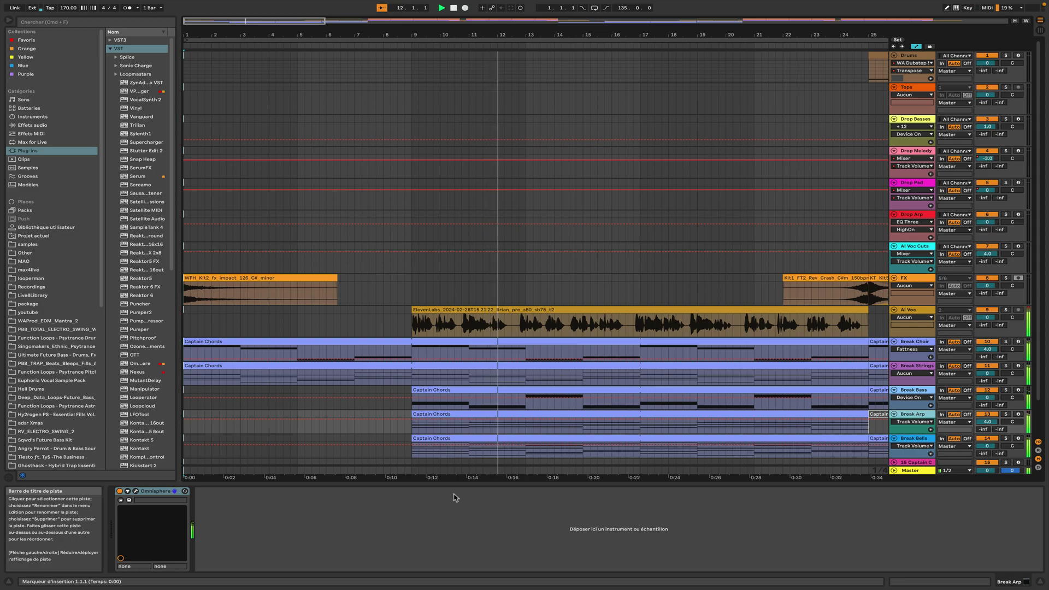
left_click(135, 491)
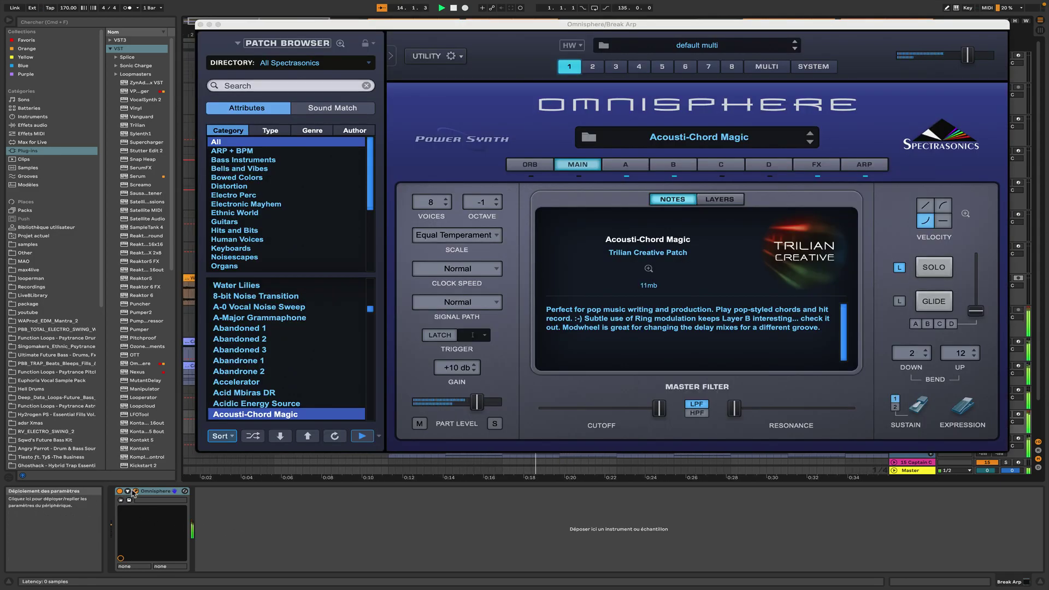
left_click(134, 491)
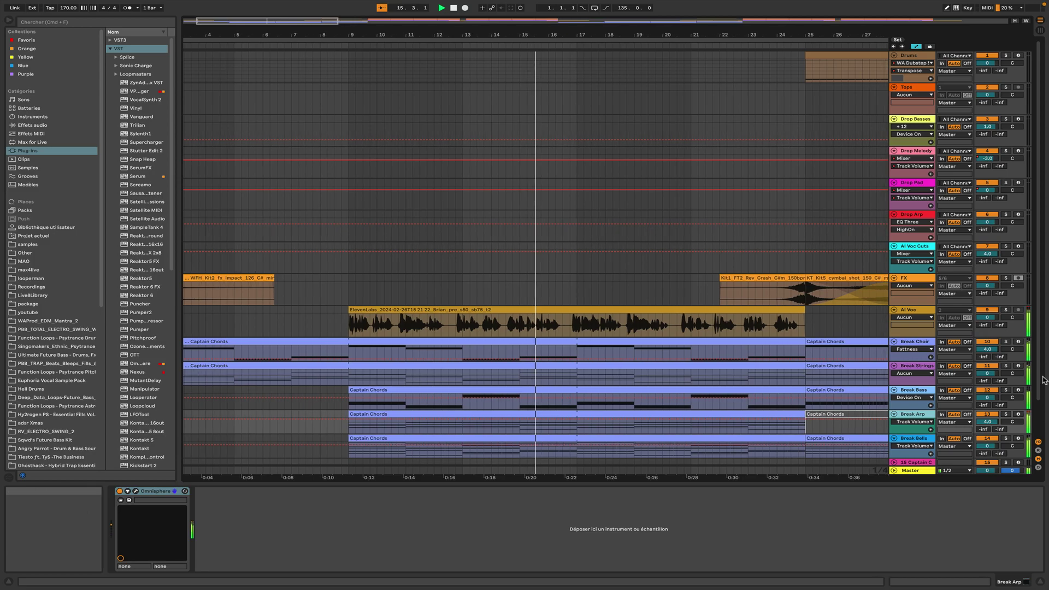
Show the Nexus interface on the Break Bells track to view its sound, and hide it again
left_click(909, 439)
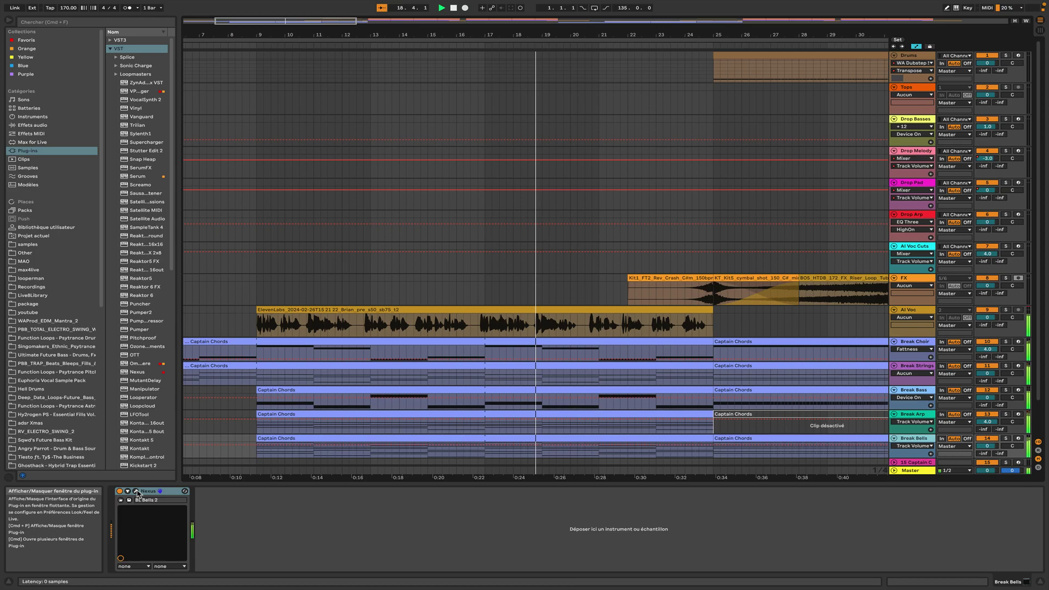
left_click(136, 492)
left_click(137, 492)
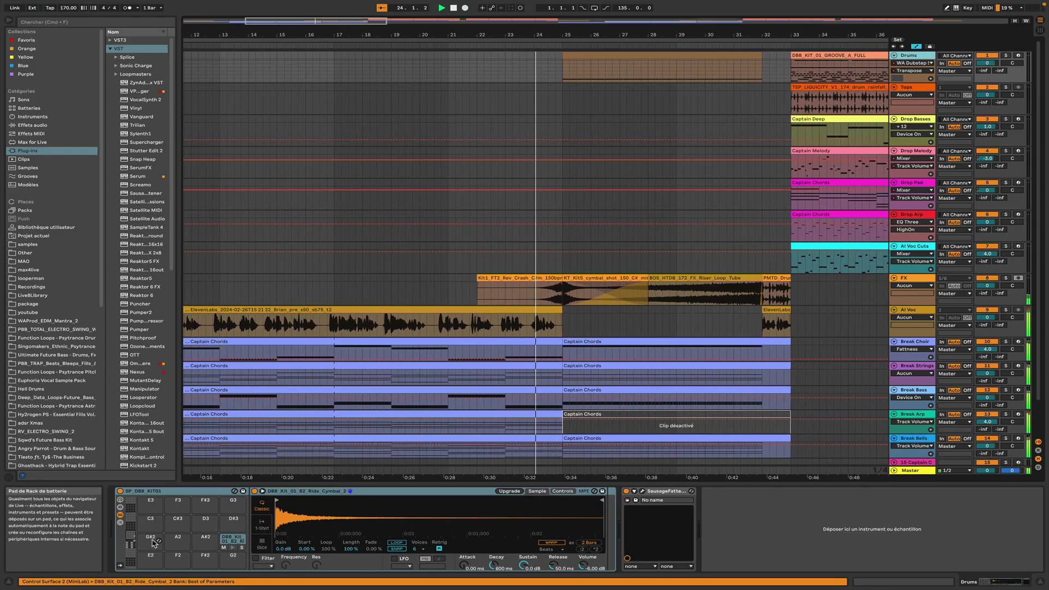
Go through the ride, open hi-hat, snare and kick samples on the pads of the Drums track's drum rack
left_click(133, 546)
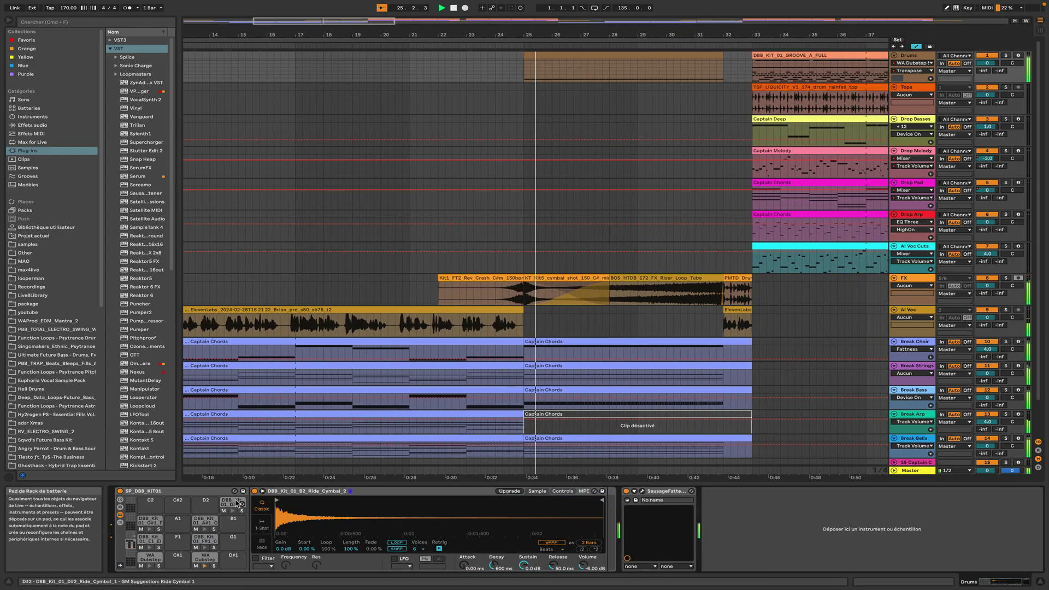
left_click(223, 511)
left_click(204, 522)
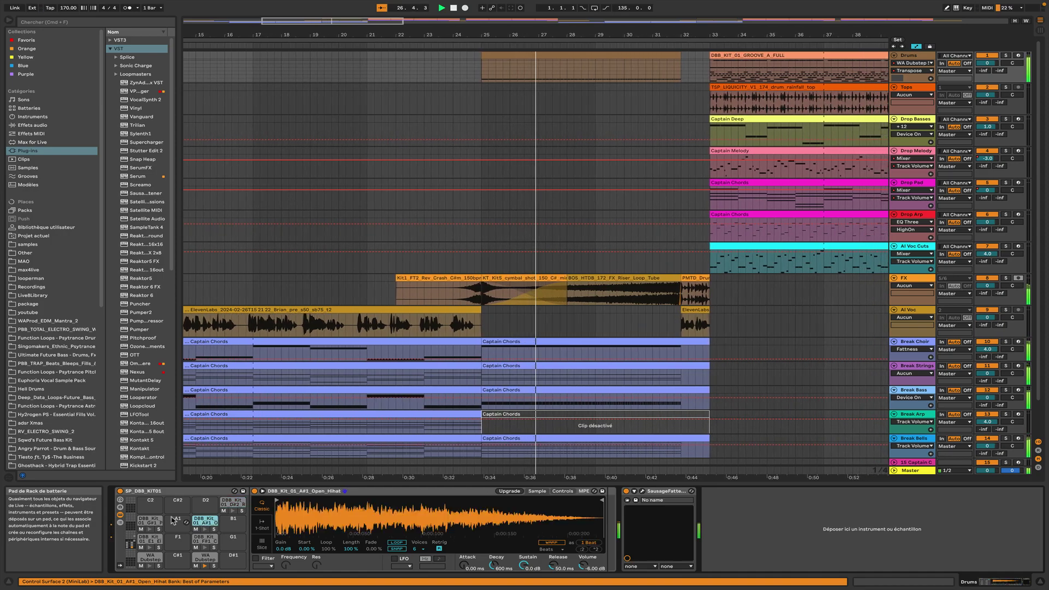
left_click(149, 539)
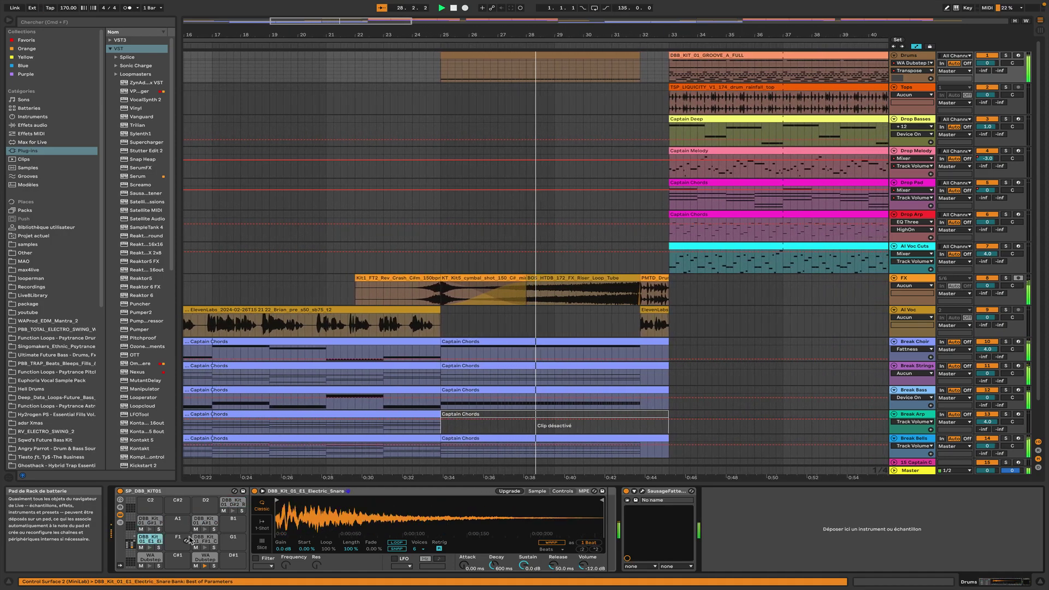
left_click(205, 558)
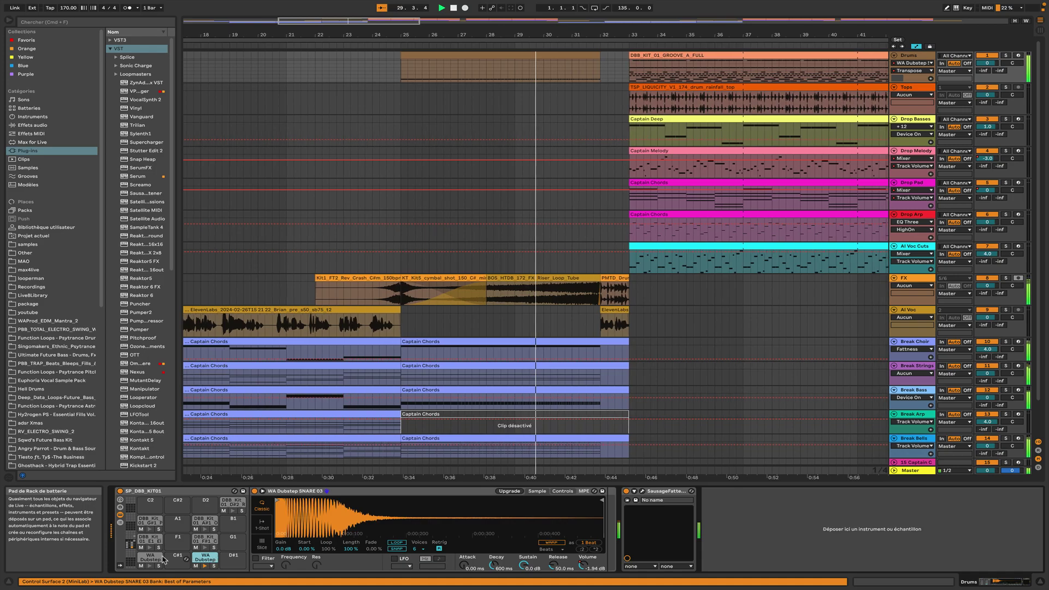
left_click(149, 557)
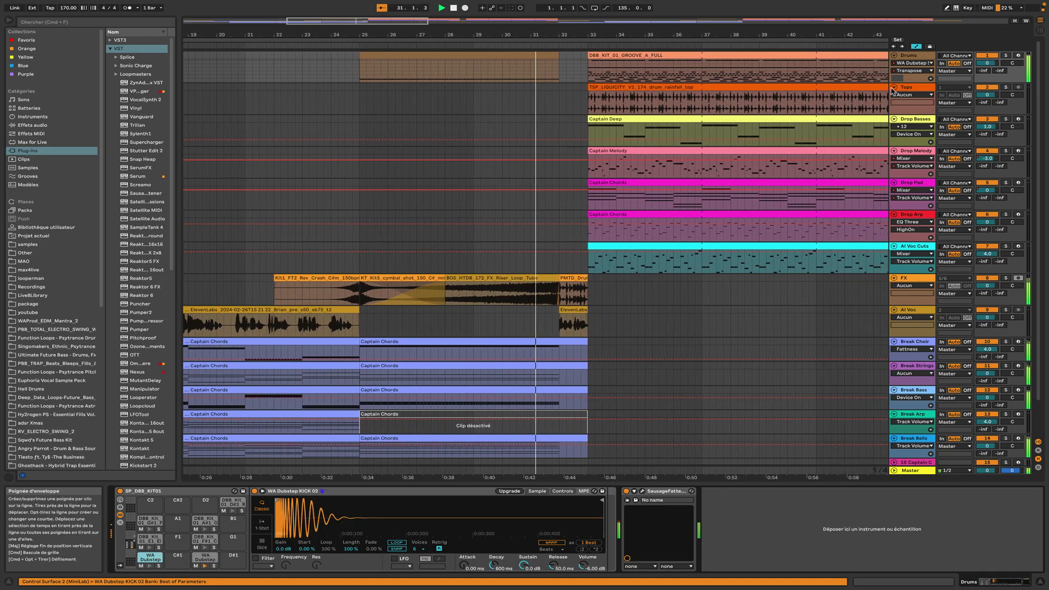
Inspect the Serum and VPS Avenger chains in the Drop Basses instrument rack, showing and hiding each plug-in's interface
left_click(912, 88)
left_click(910, 121)
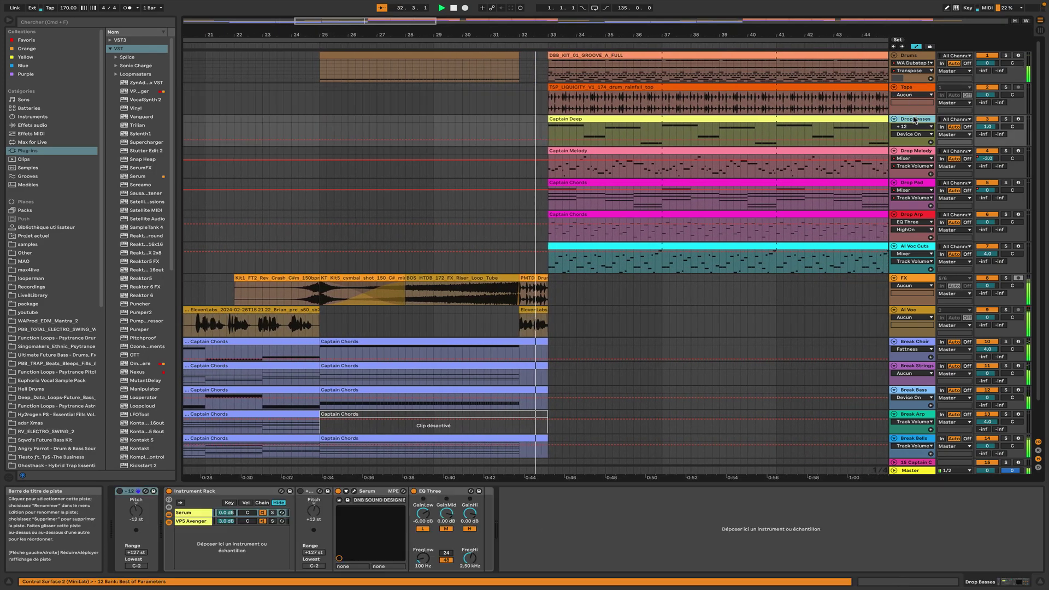
left_click(355, 491)
left_click(355, 491)
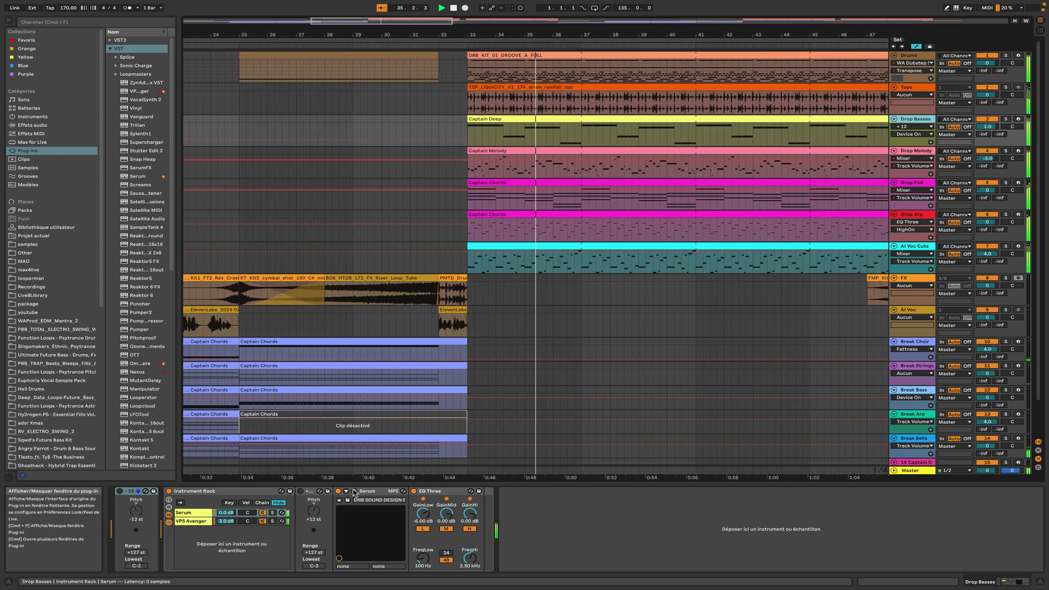
left_click(191, 520)
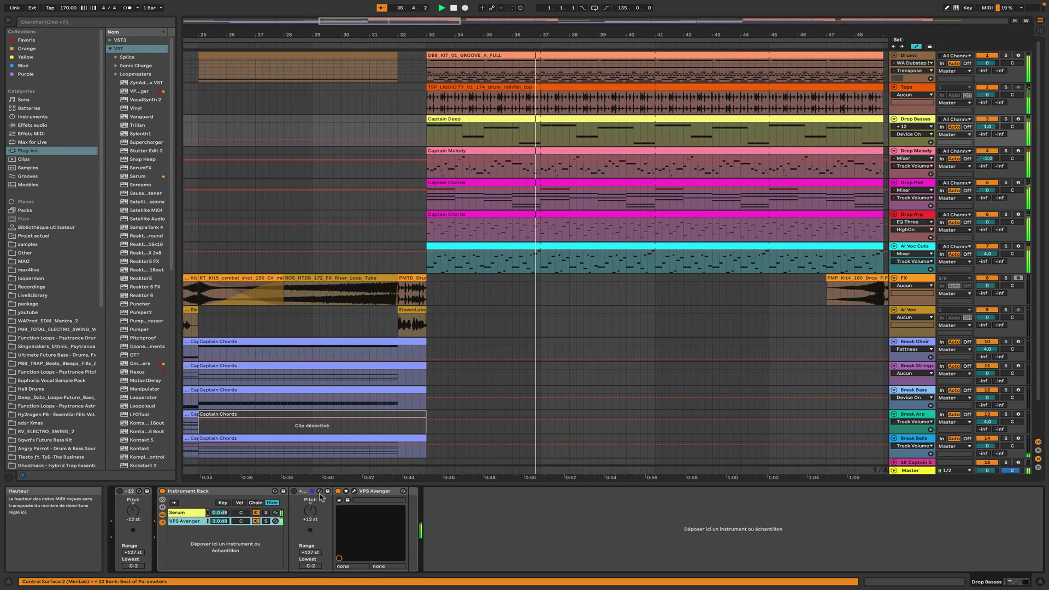
left_click(355, 492)
left_click(355, 492)
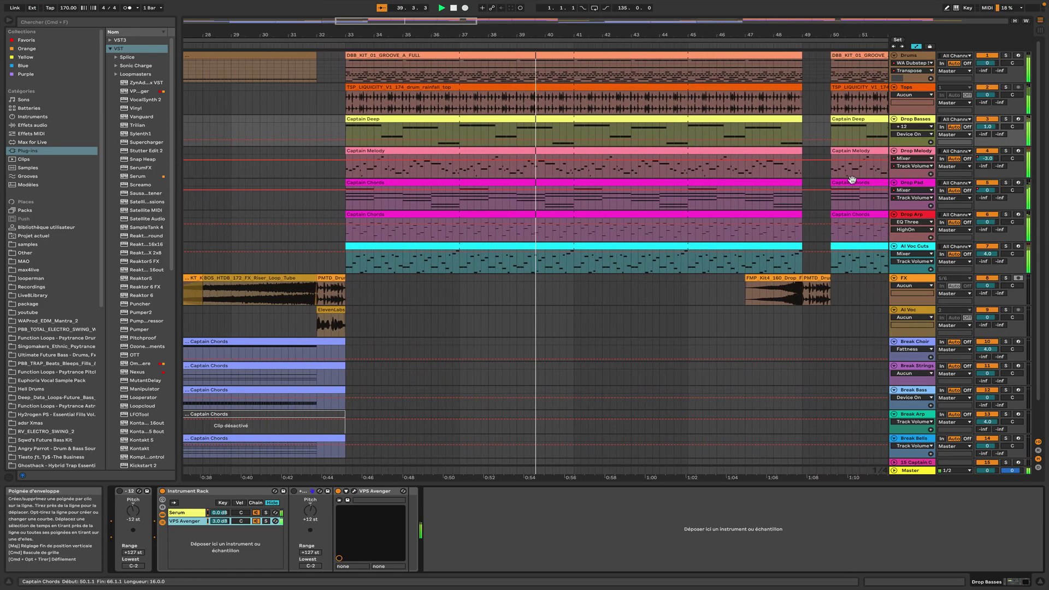
Review the presets of the three Nexus chains in the Drop Melody instrument rack, showing and hiding each interface
key("Down")
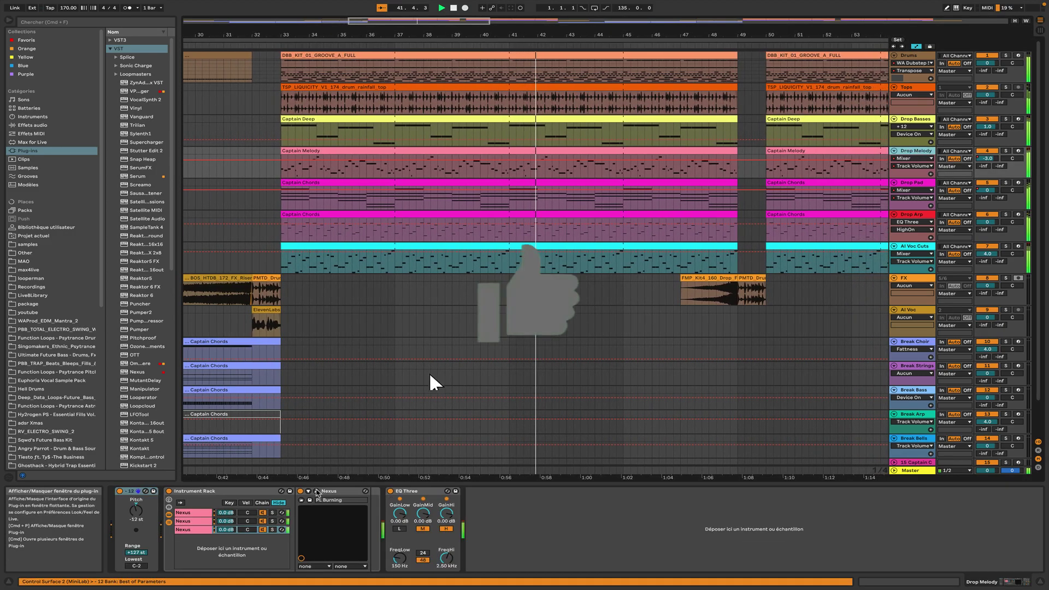
left_click(316, 491)
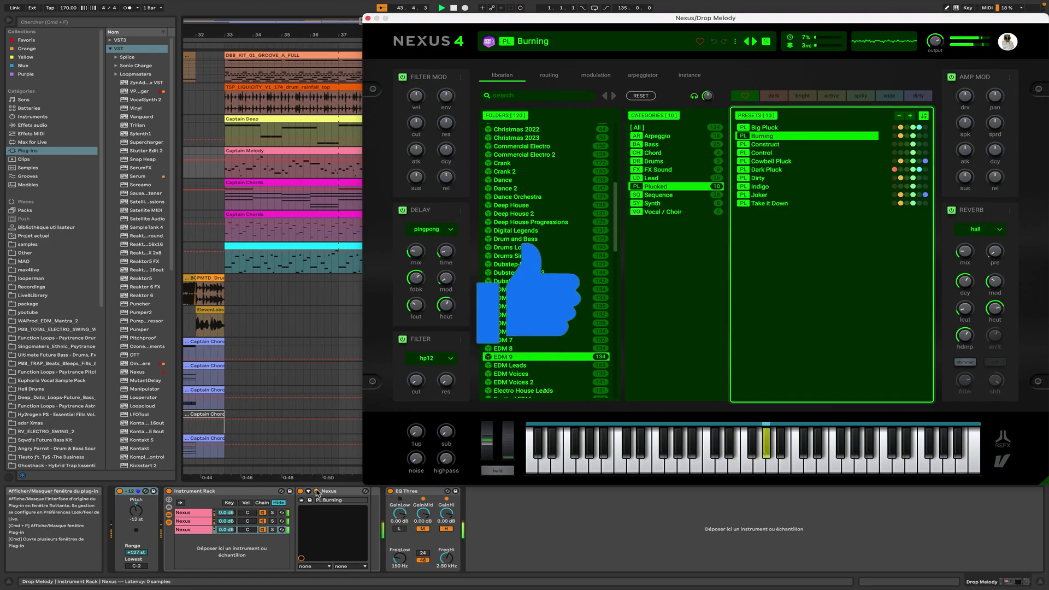
left_click(316, 492)
left_click(232, 521)
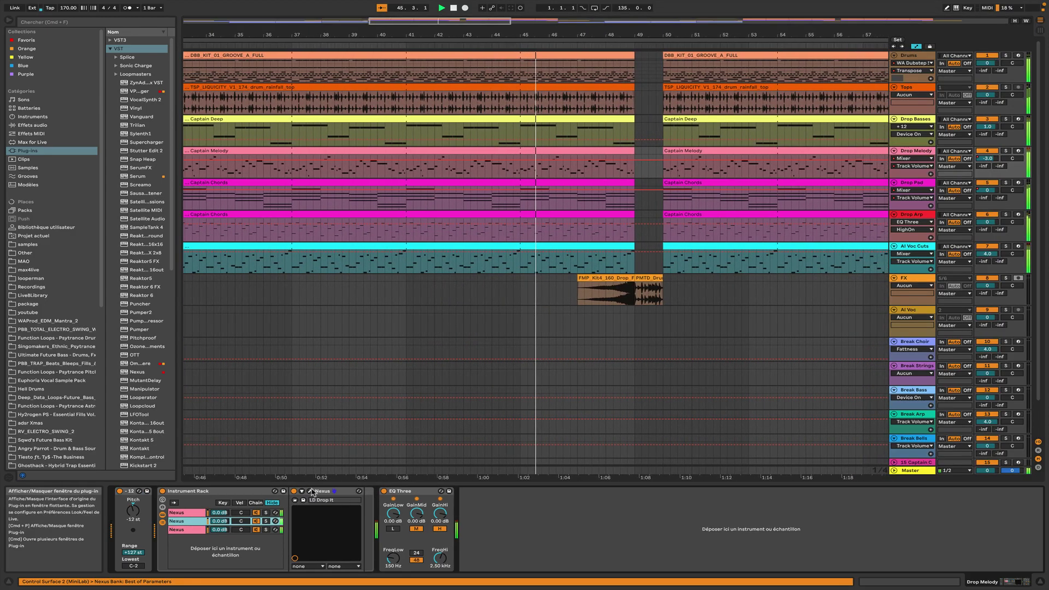
left_click(312, 492)
left_click(312, 492)
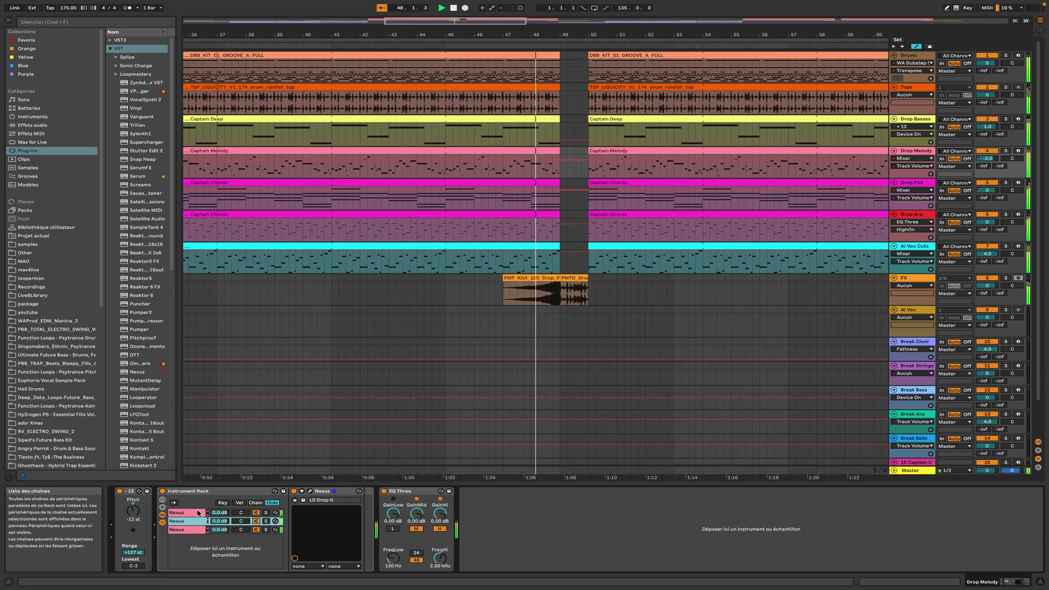
left_click(221, 510)
left_click(347, 493)
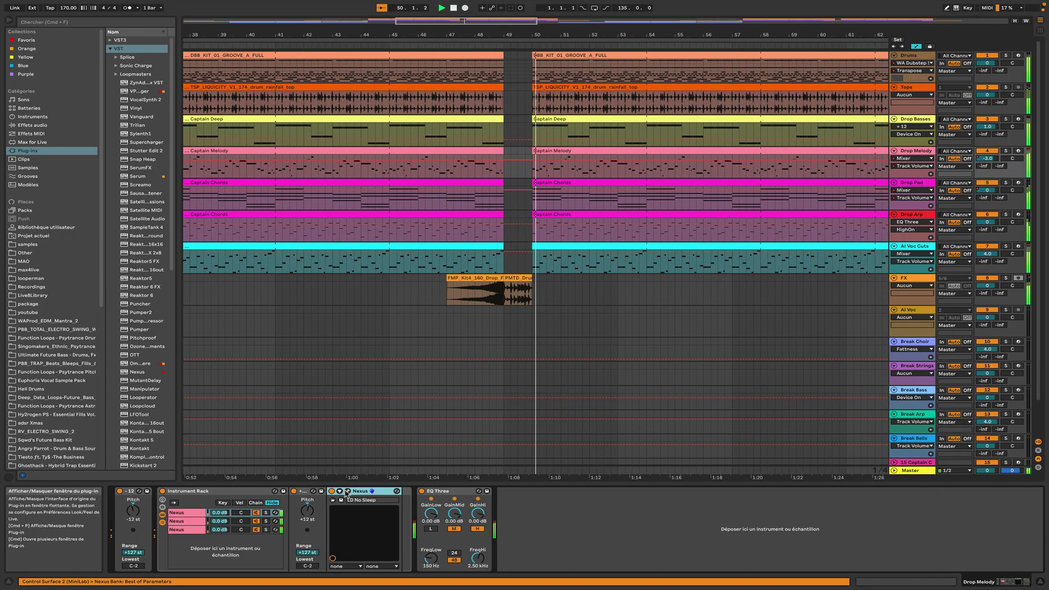
left_click(347, 493)
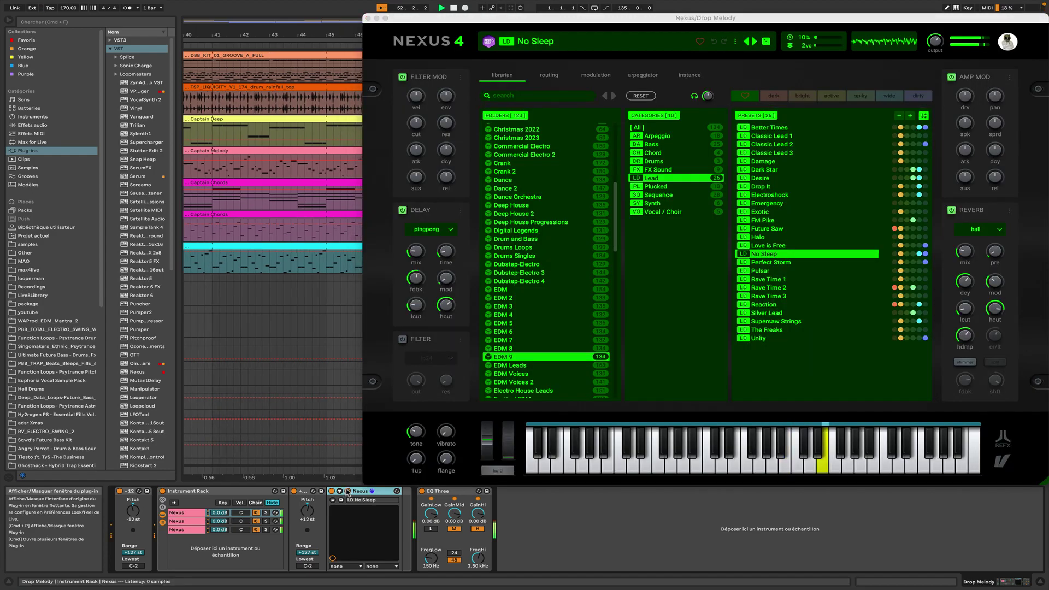
left_click(347, 493)
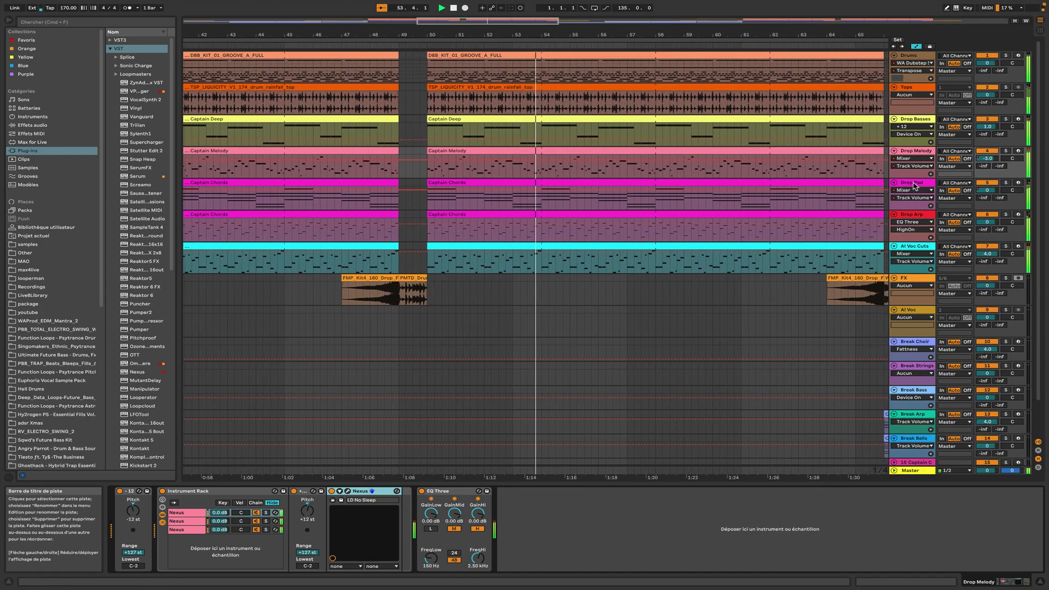
View the Sylenth1 interface on the Drop Pad track and the Vanguard interface on Drop Arp, hiding each one again
left_click(781, 210)
left_click(136, 491)
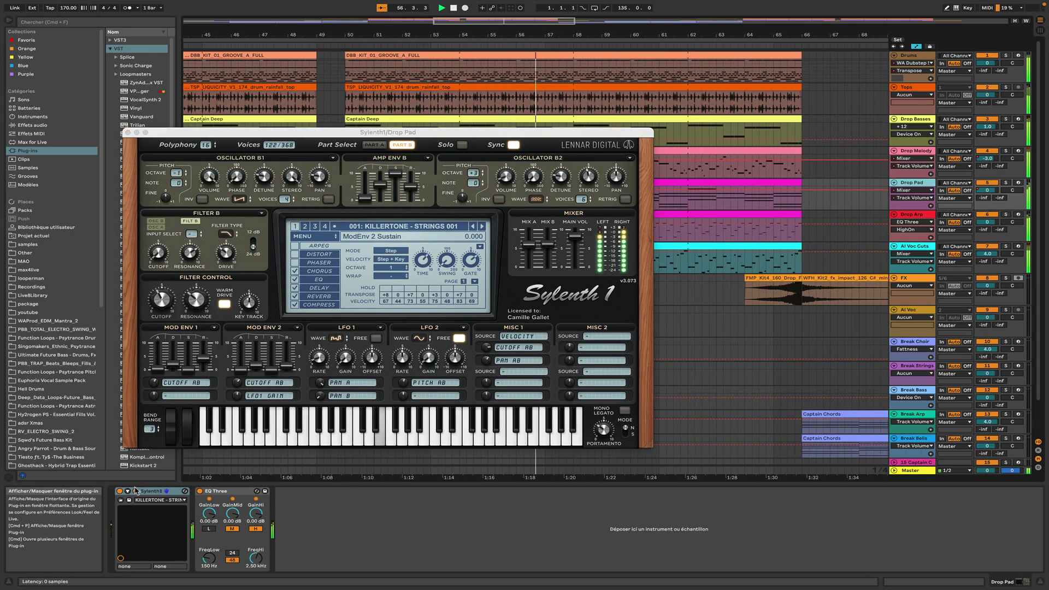
key("super+alt+p")
left_click(857, 215)
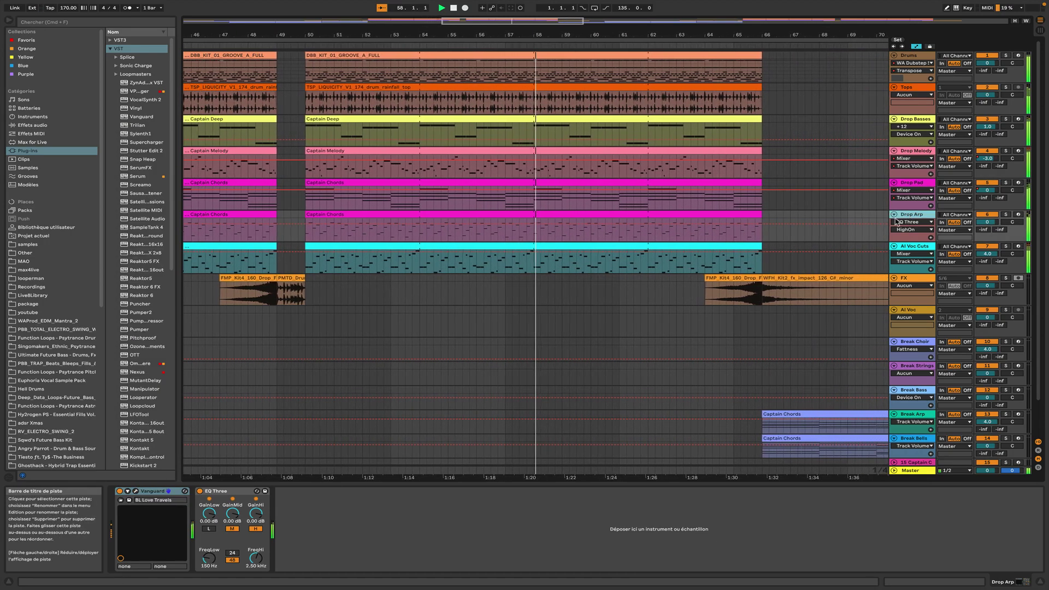
left_click(134, 491)
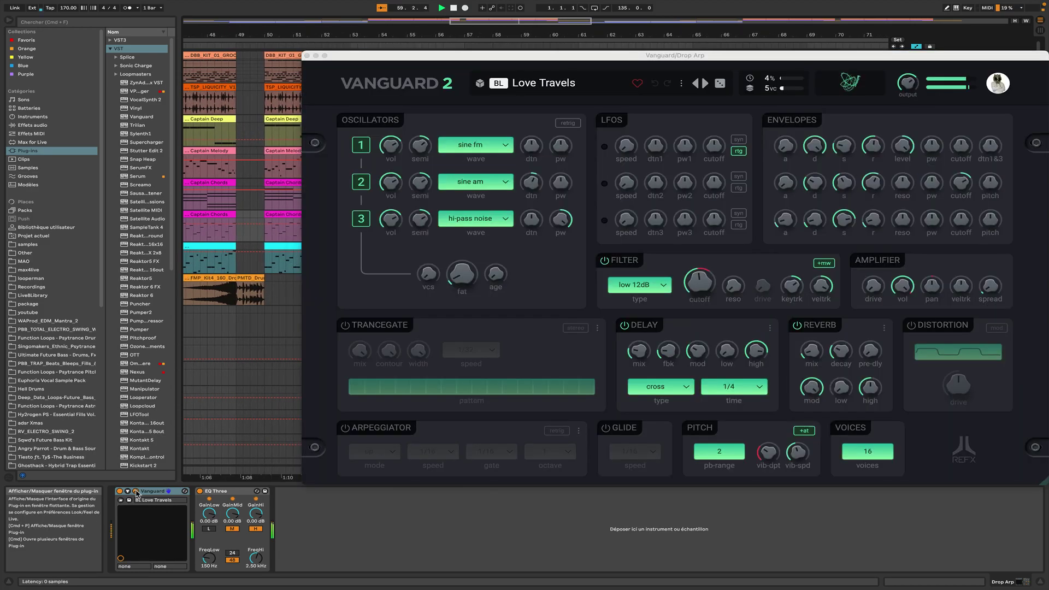
left_click(136, 492)
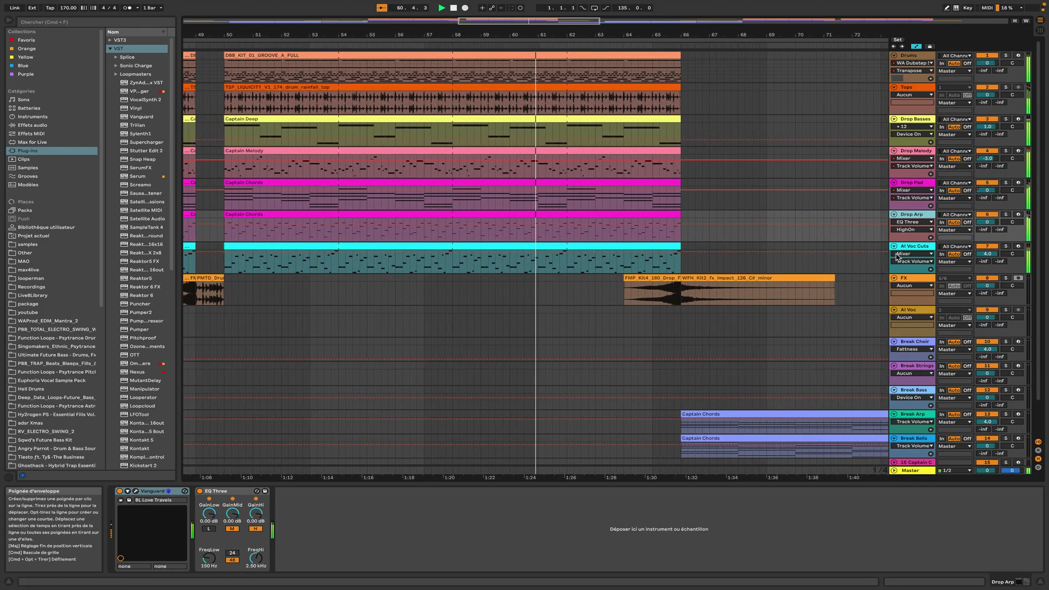
Check the Manipulator settings on AI Voc Cuts, view the AI Voc effects chain, and return to the AI Voc Cuts devices
key("Down")
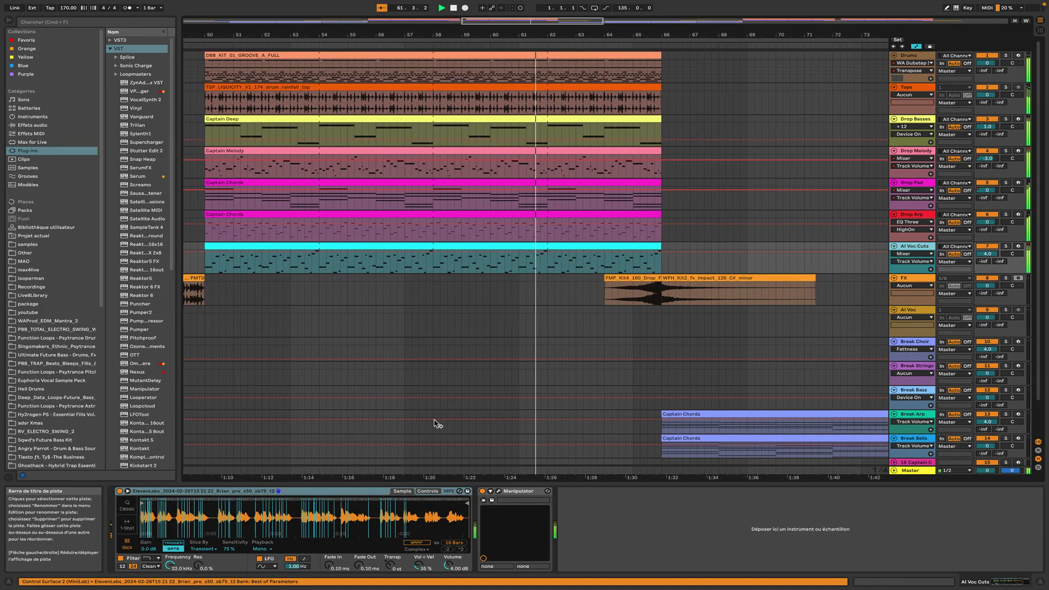
left_click(499, 492)
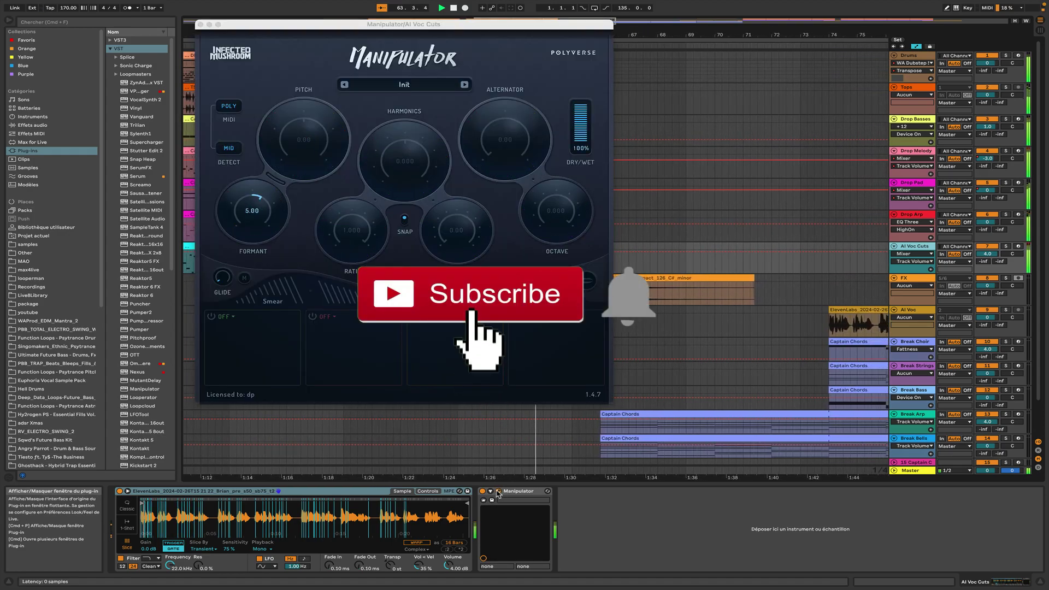
left_click(498, 492)
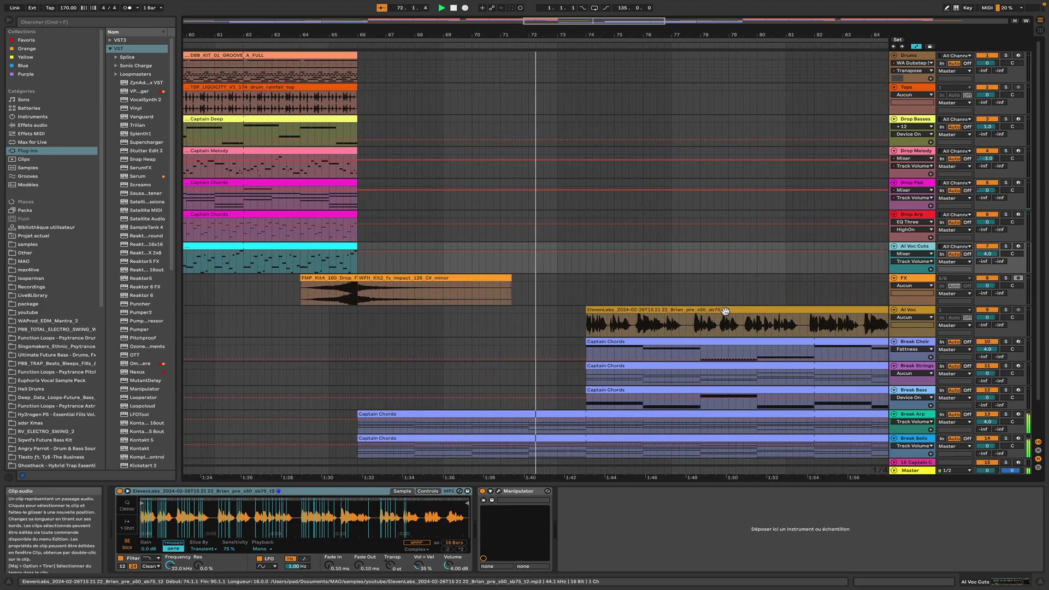
left_click(914, 311)
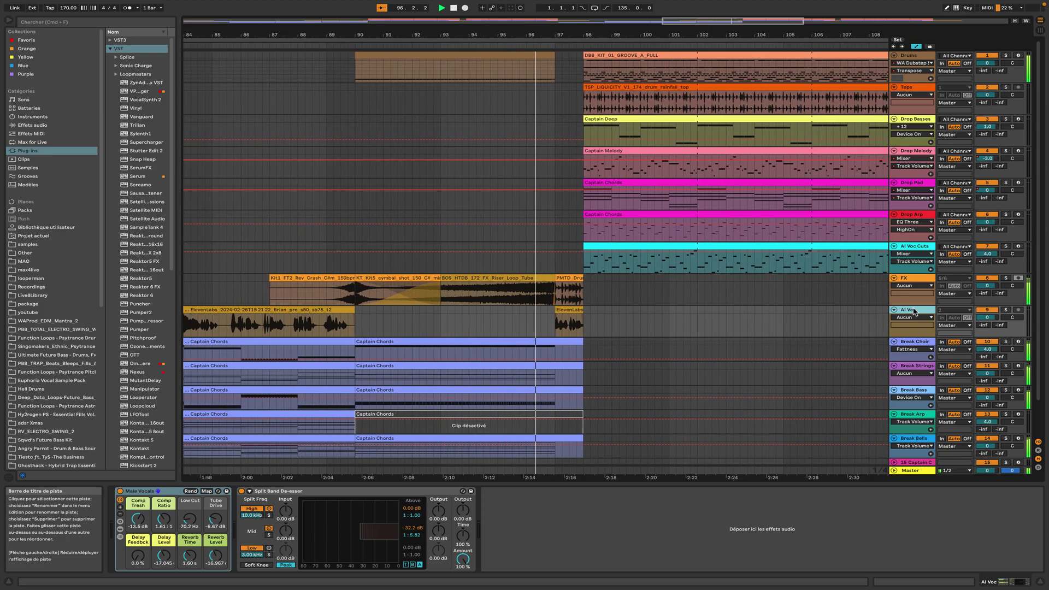
left_click(915, 250)
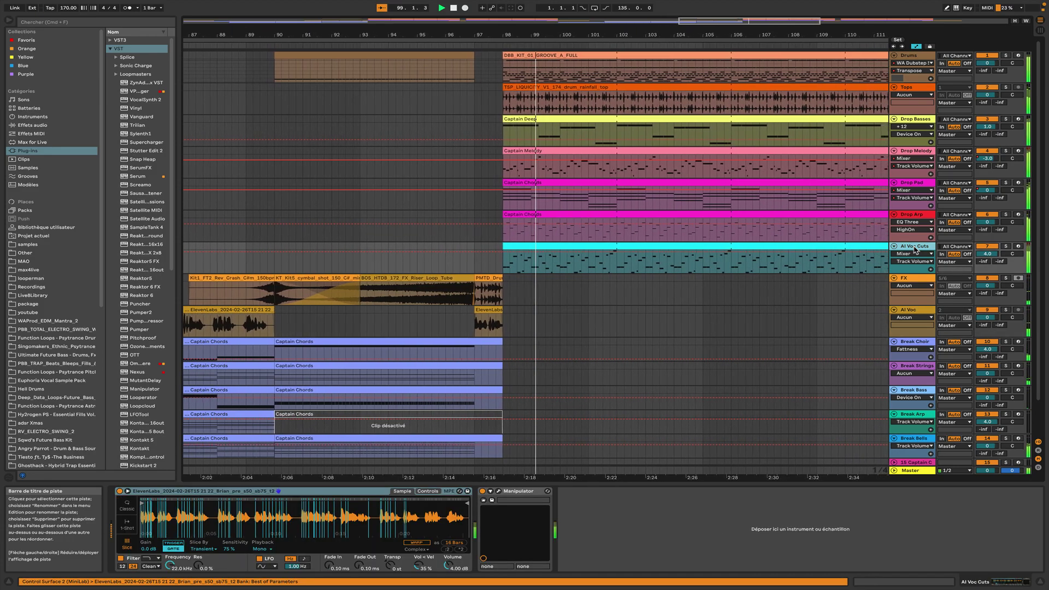